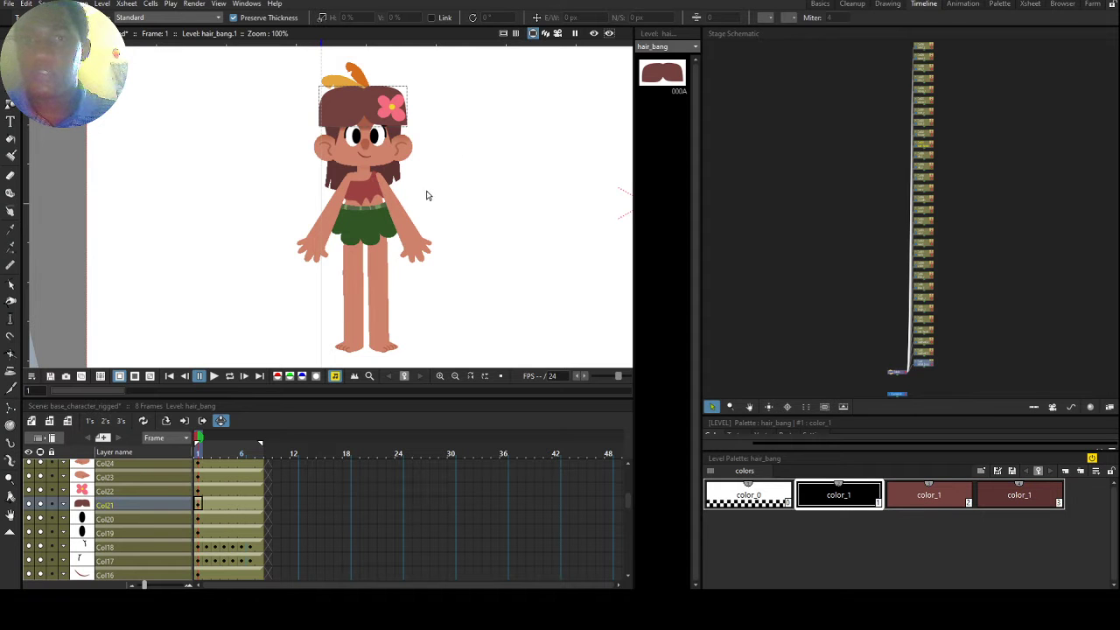
Show the reference sheet on layer Col1, compare its characters with the girl, and hide the sheet again.
left_click_drag(415, 200, 407, 194)
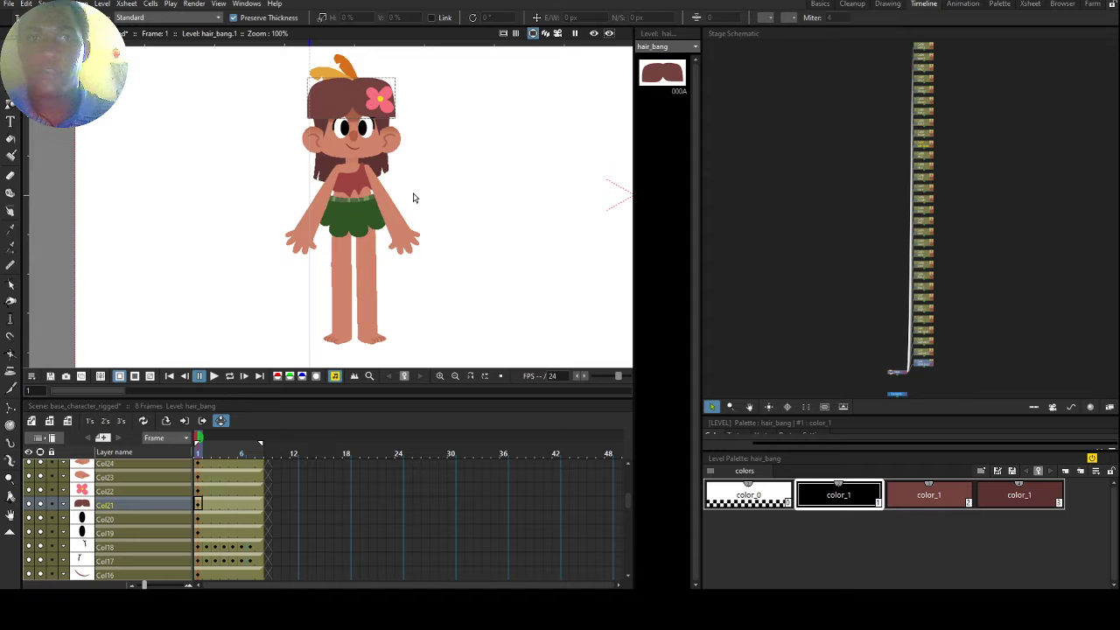
scroll(147, 539, "down", 3)
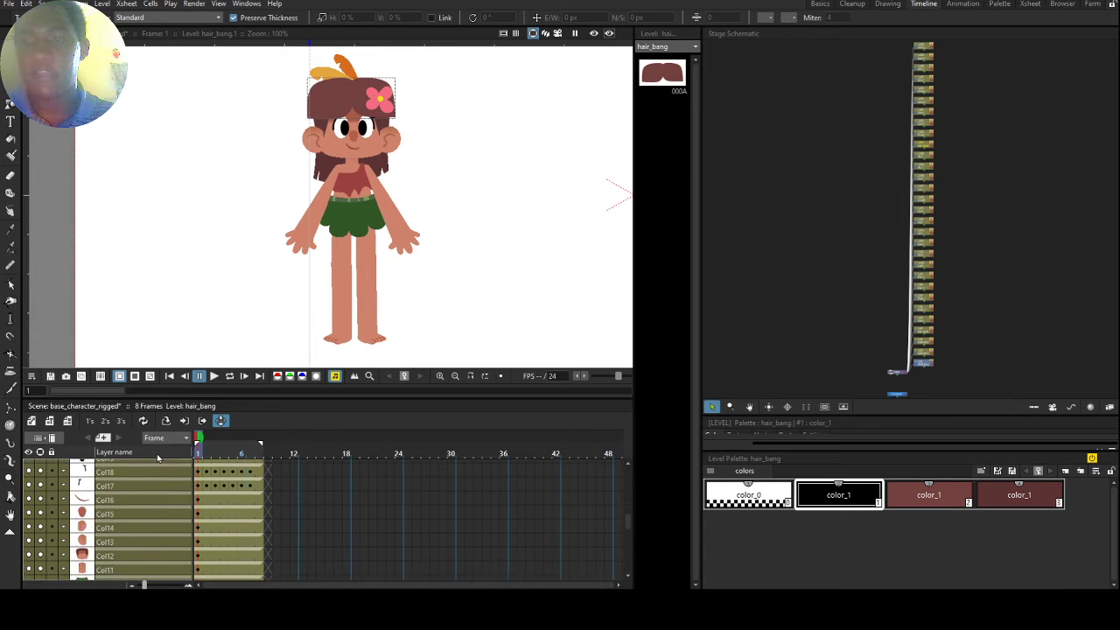
scroll(149, 516, "down", 3)
scroll(148, 525, "down", 3)
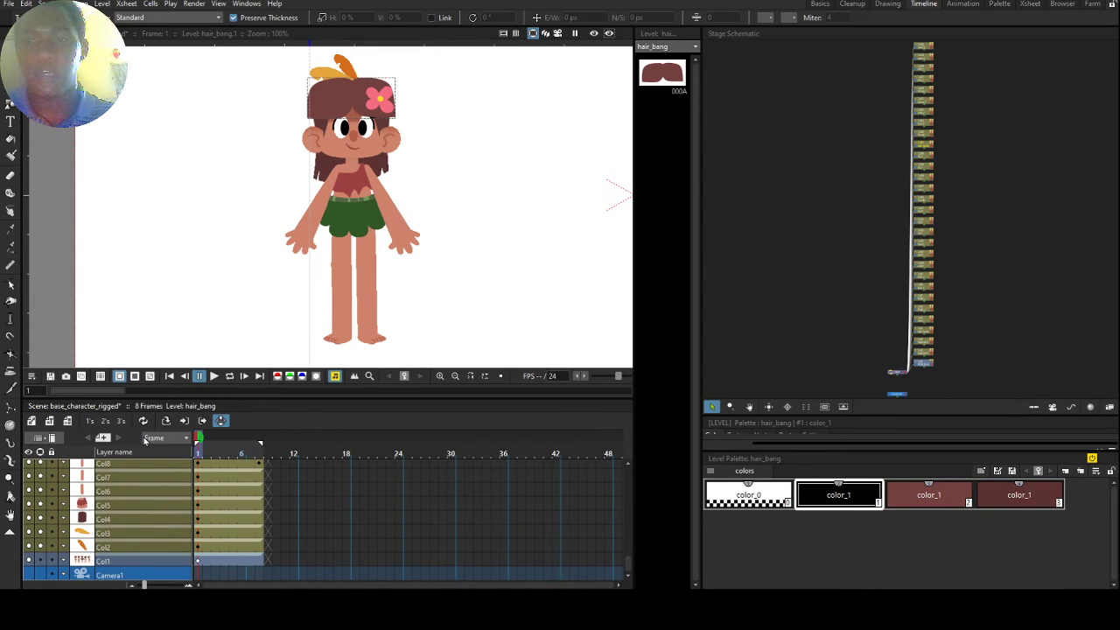
left_click(36, 560)
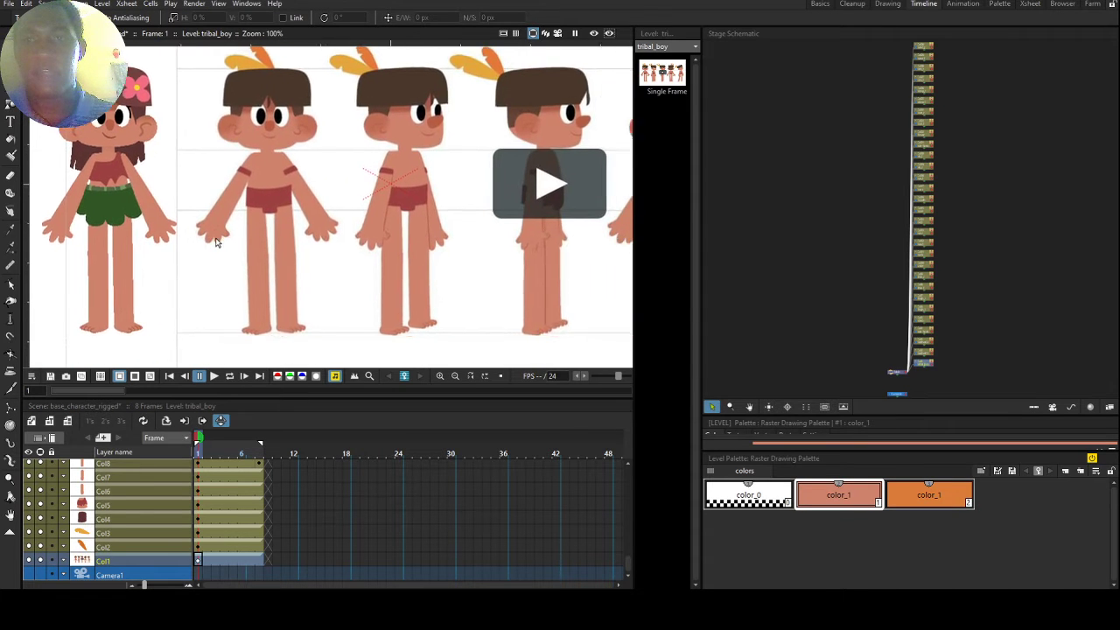
left_click_drag(380, 210, 366, 211)
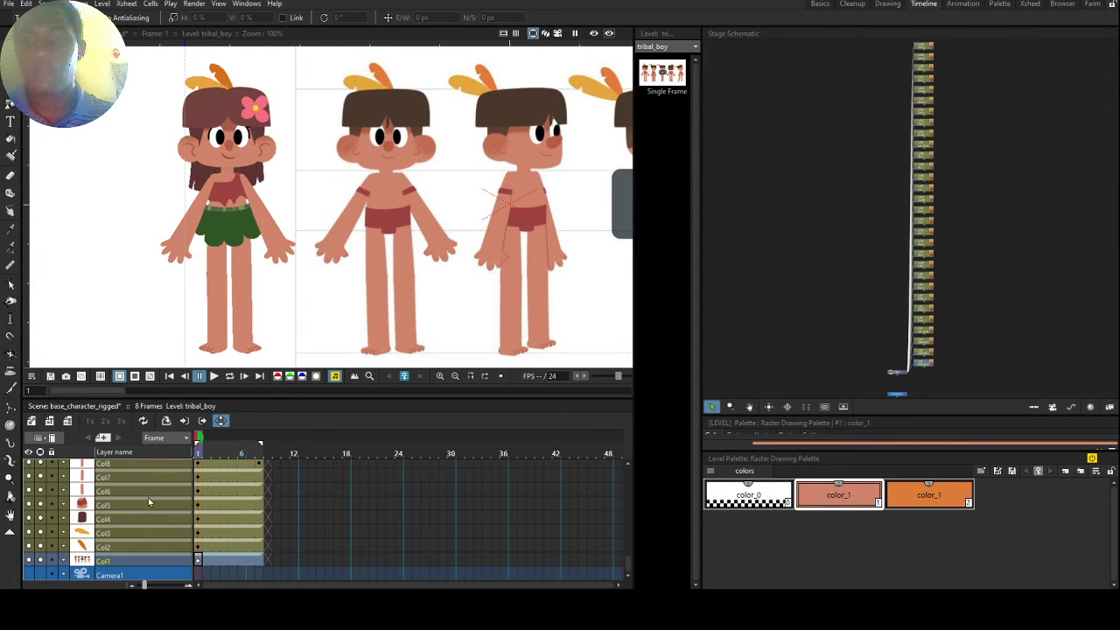
left_click(39, 561)
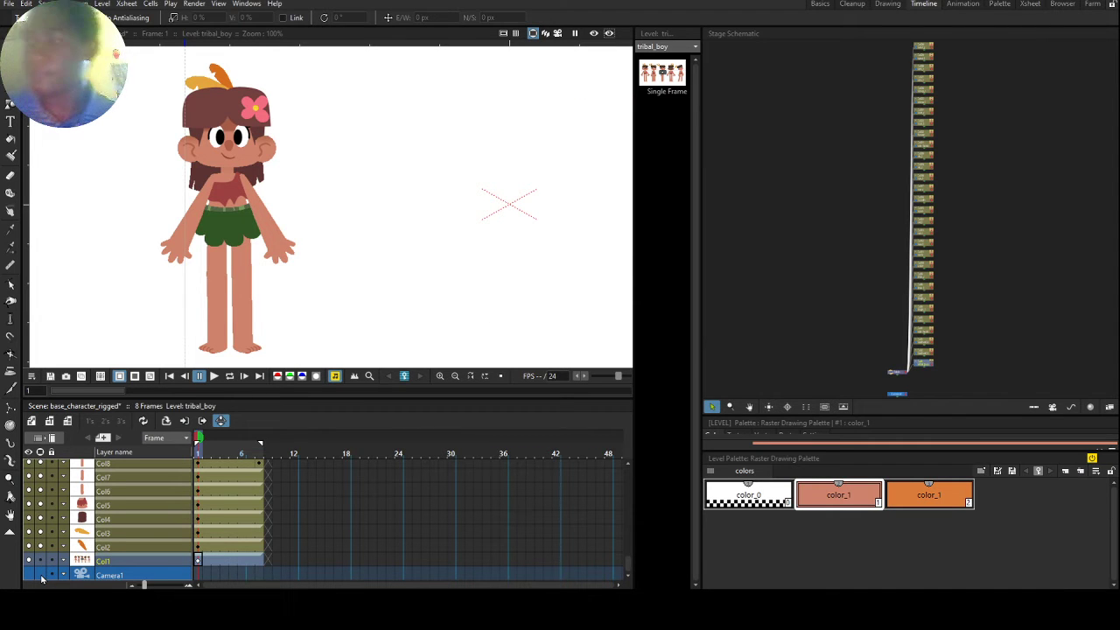
Write the heading "3Ps" with the Type tool beside the girl, on frame 1 of layer Col30.
scroll(218, 488, "up", 10)
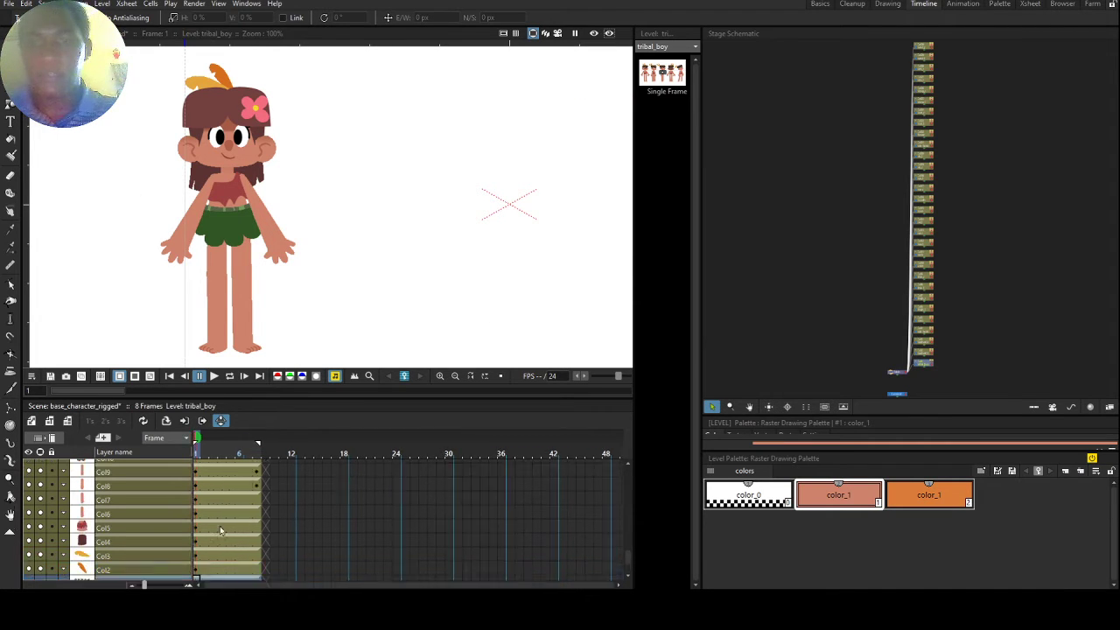
scroll(218, 488, "up", 1)
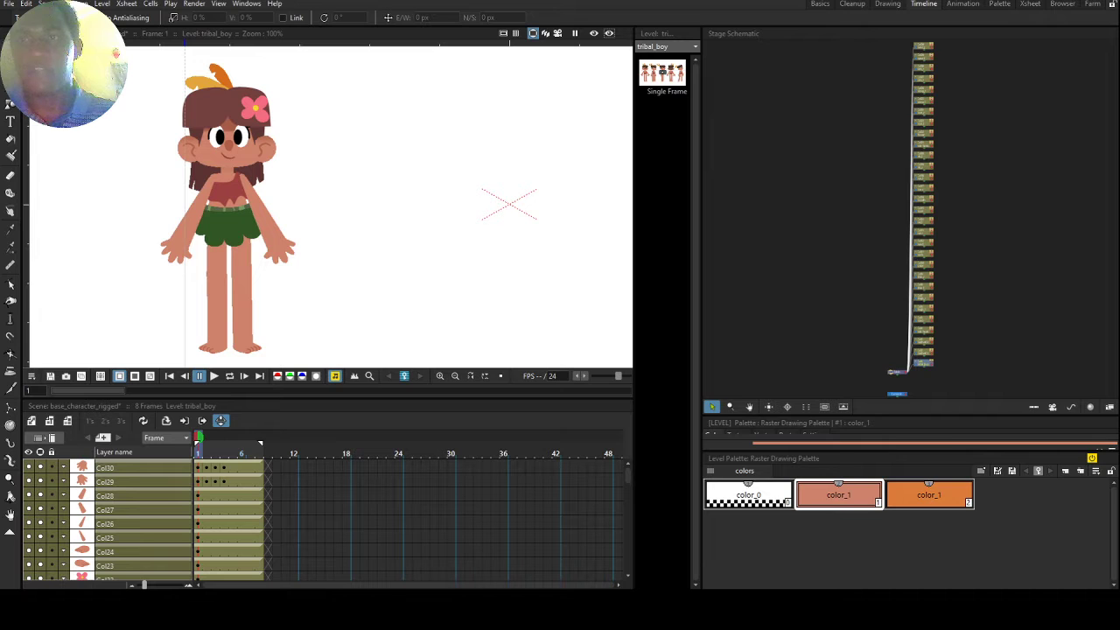
left_click(10, 121)
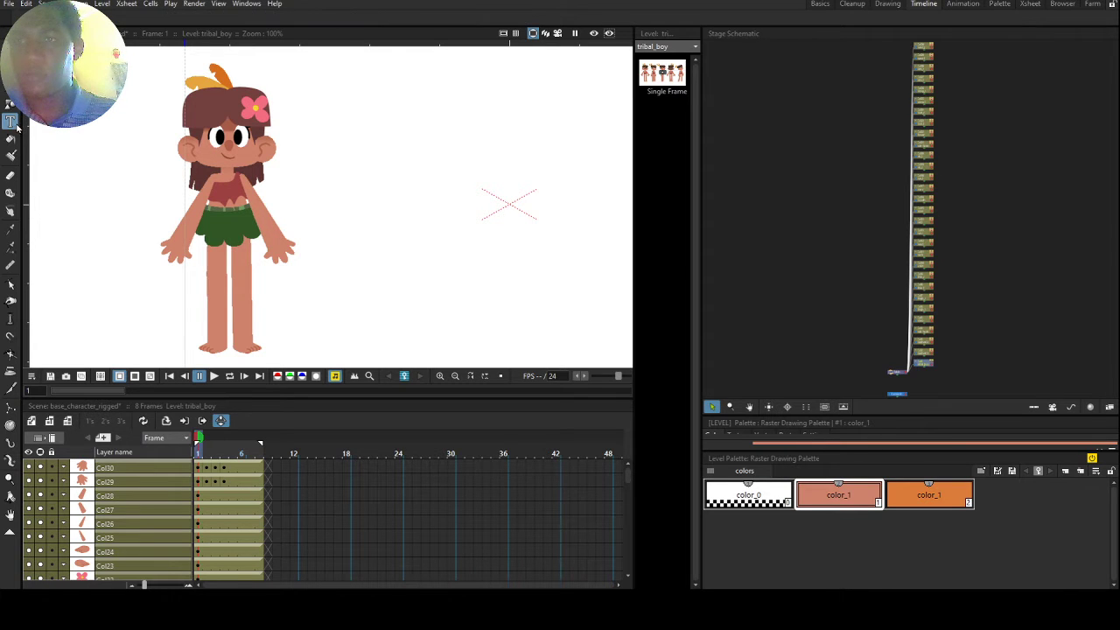
left_click(197, 469)
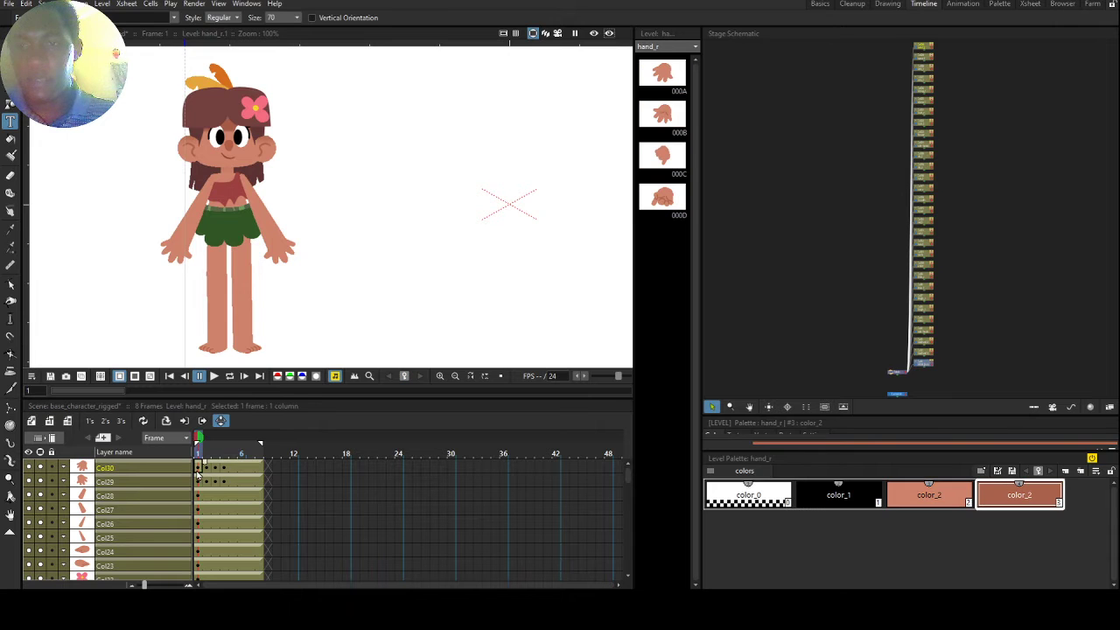
left_click(414, 115)
type("3")
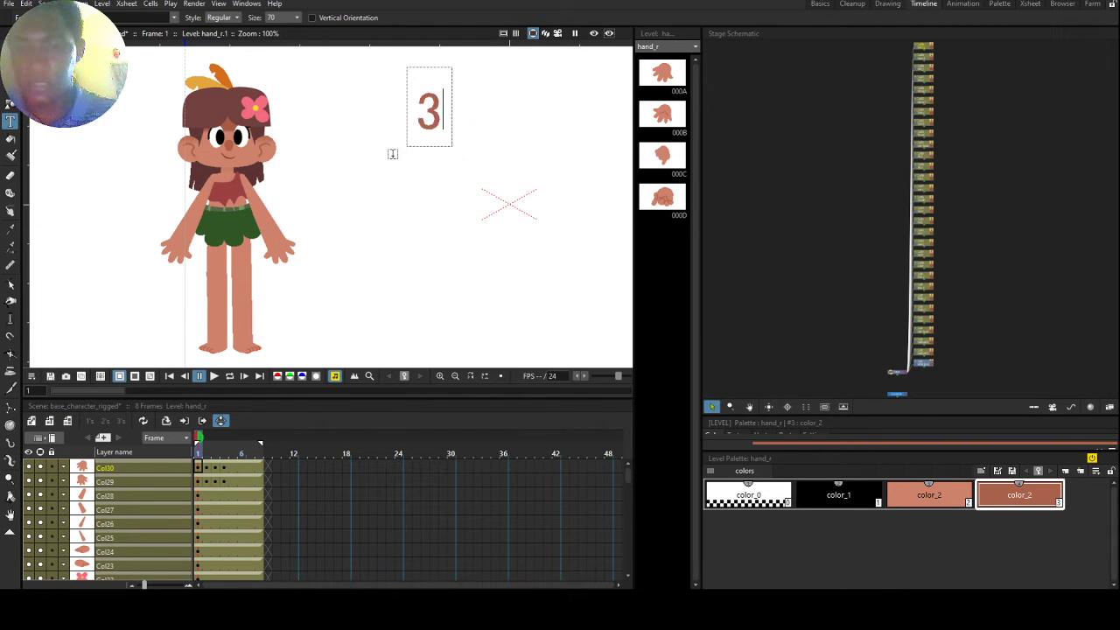
type("Ps")
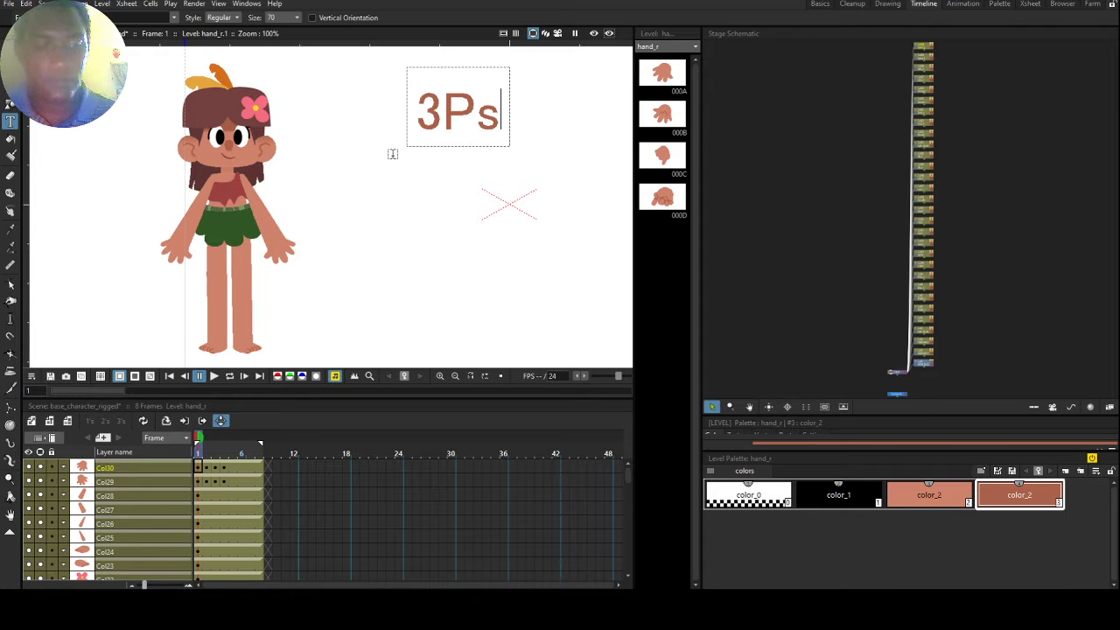
Leave a blank line under the "3Ps" heading and add the lines "-parts" and "- pivot".
key("Return")
key("Return")
type("-")
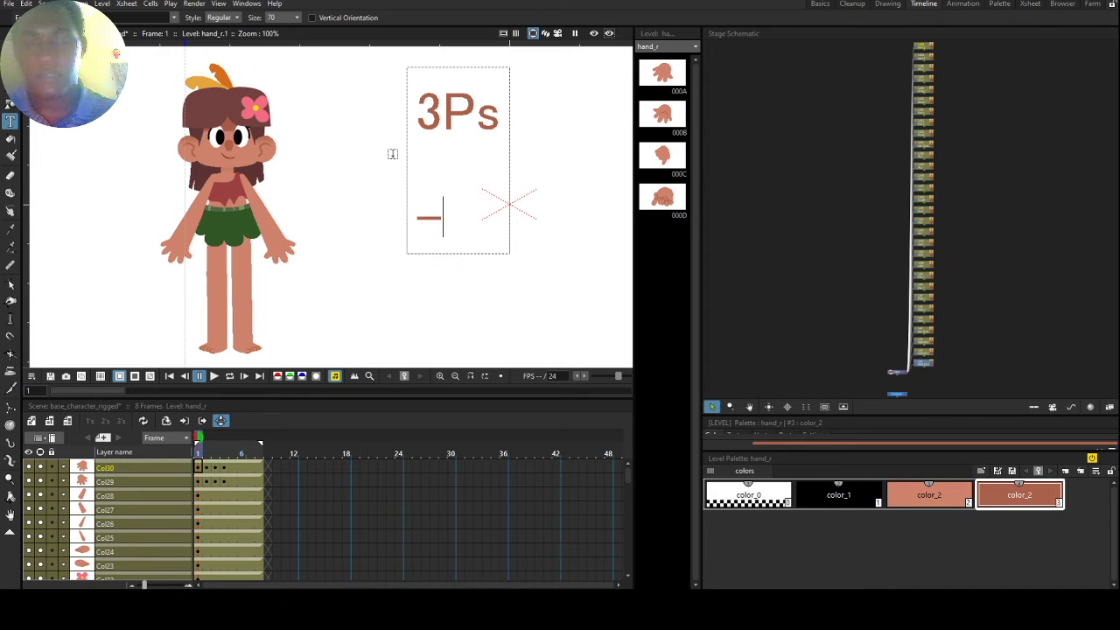
type("parts")
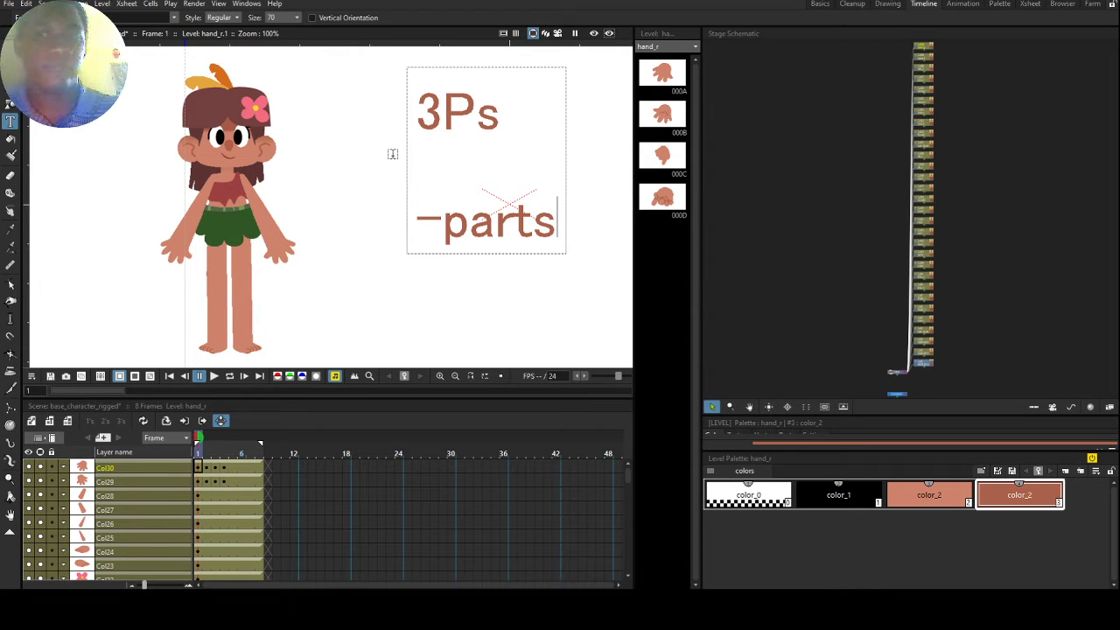
key("Return")
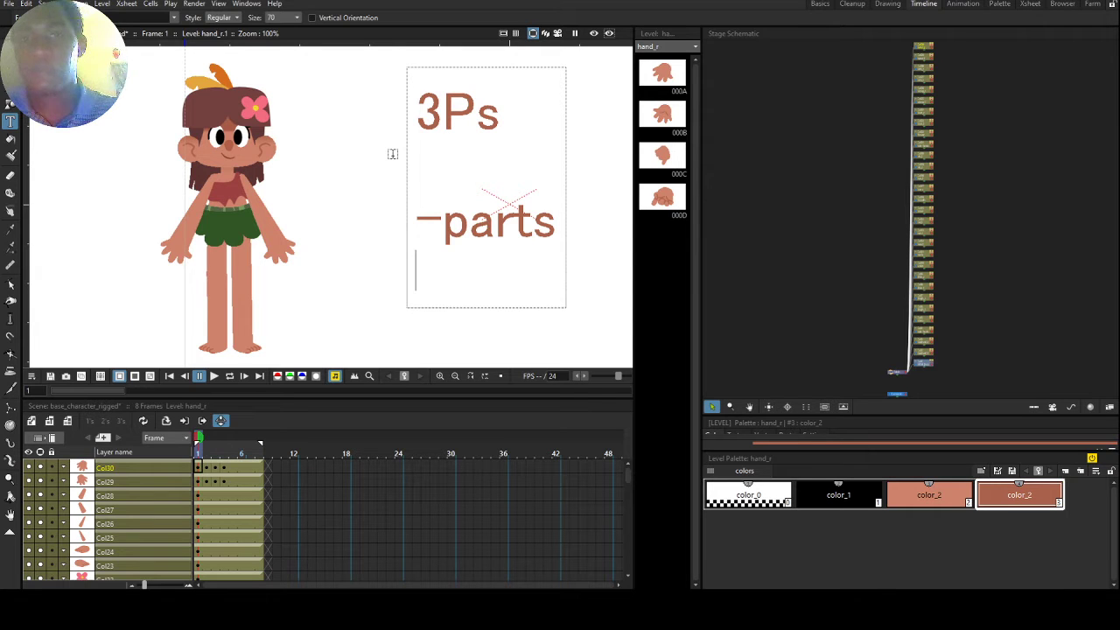
type("- ")
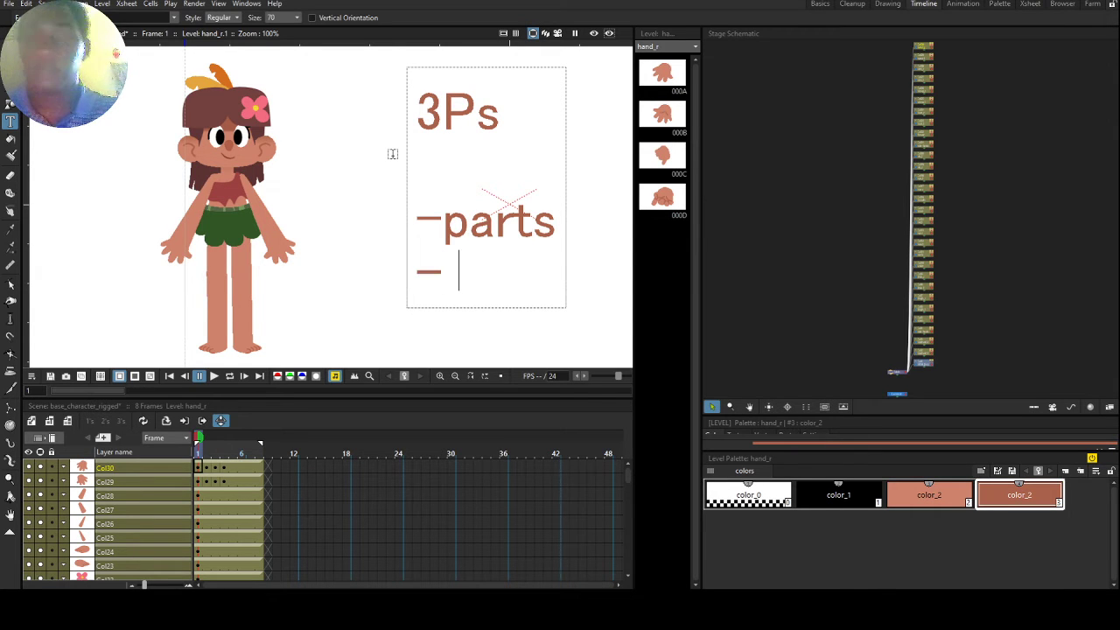
type("pivot")
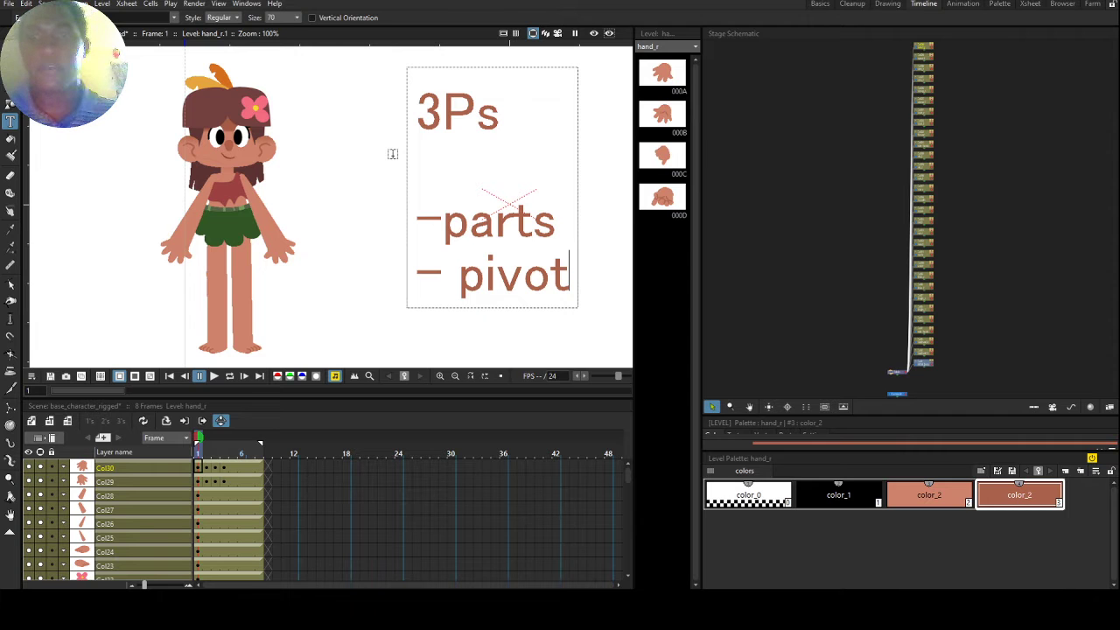
Add a third line reading "-parent" below the "- pivot" line.
left_click_drag(224, 263, 248, 222)
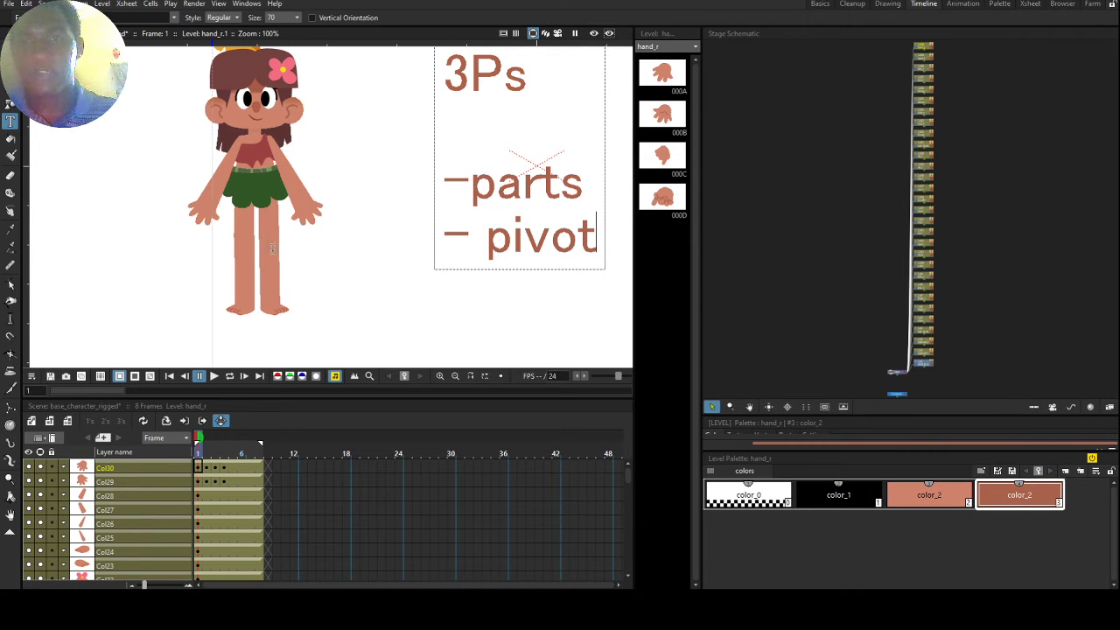
left_click_drag(396, 186, 249, 217)
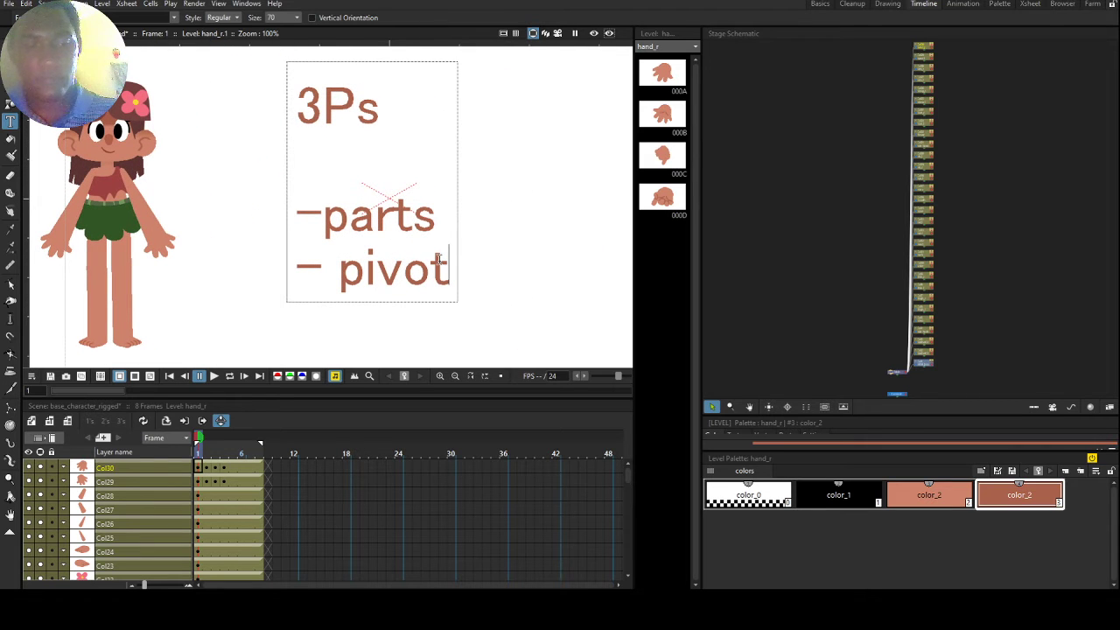
key("Return")
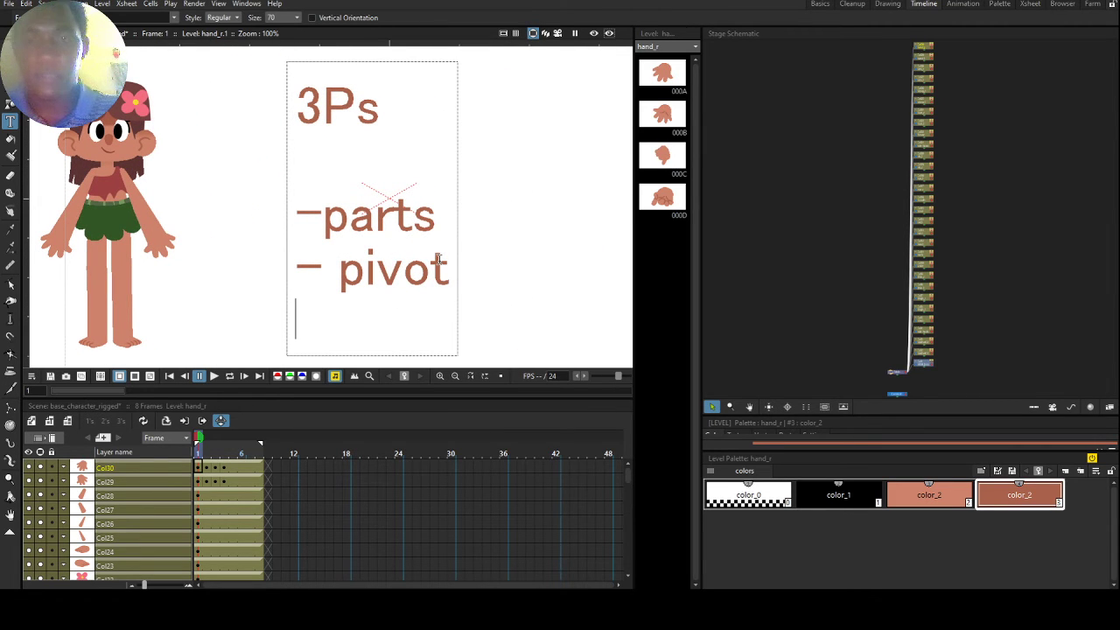
type("-p")
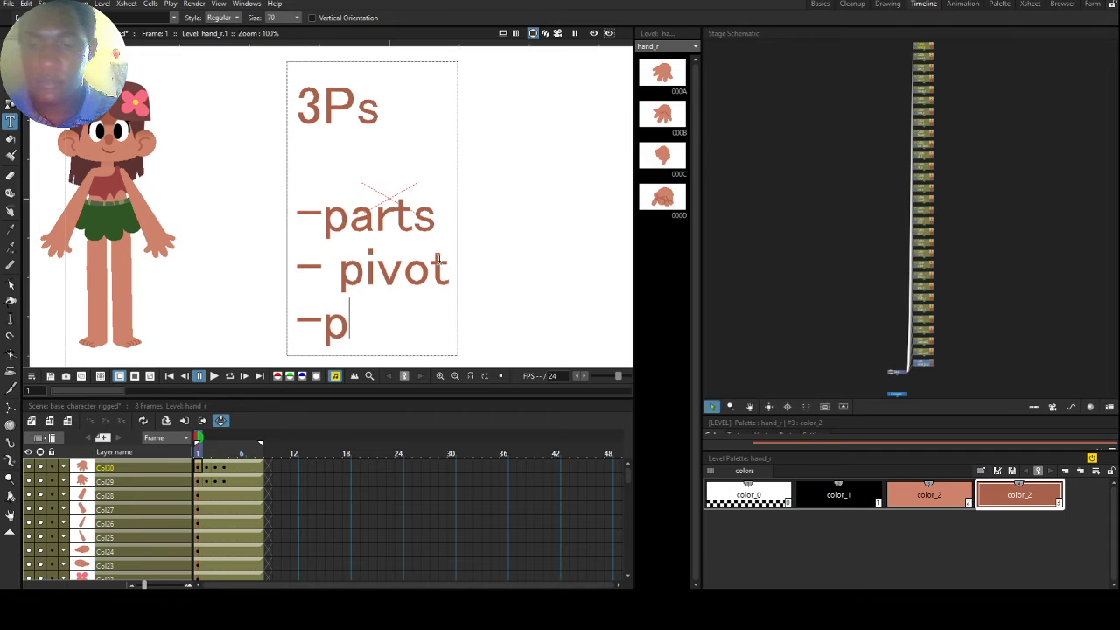
type("aremn")
key("BackSpace")
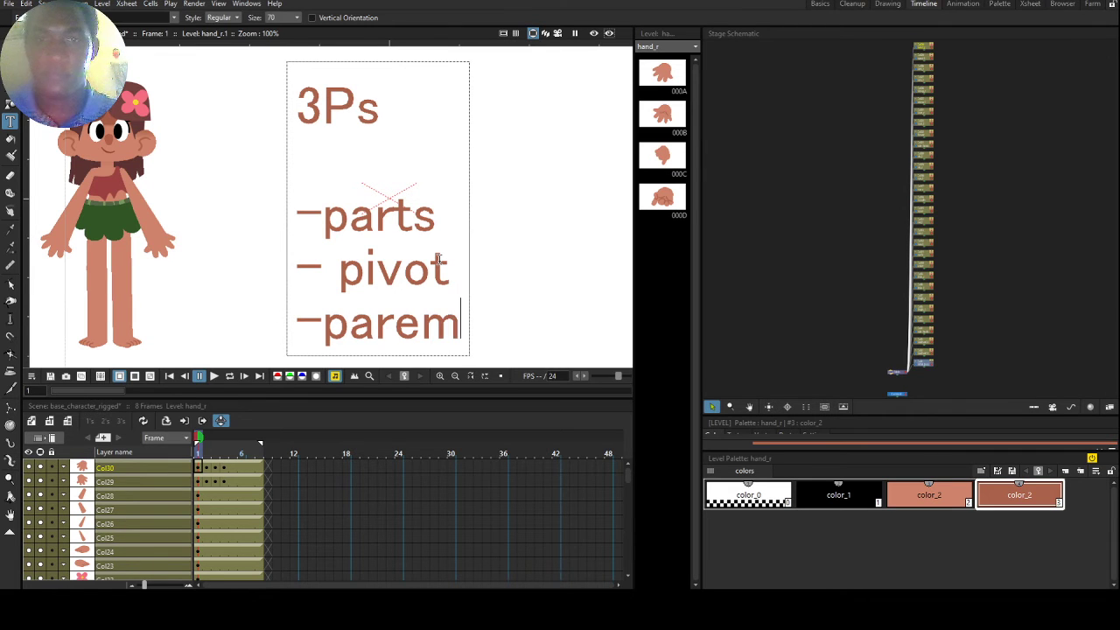
key("BackSpace")
type("nt")
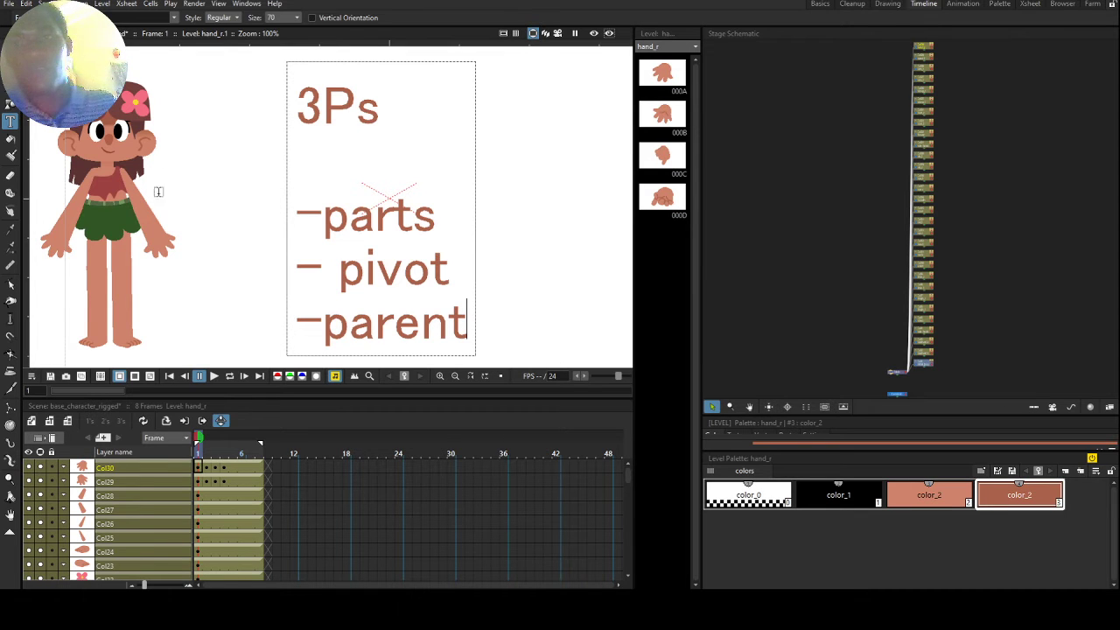
Examine the girl's separate arm and hand parts by selecting layers Col28, Col25, Col26 and Col30 in turn.
left_click_drag(160, 192, 324, 175)
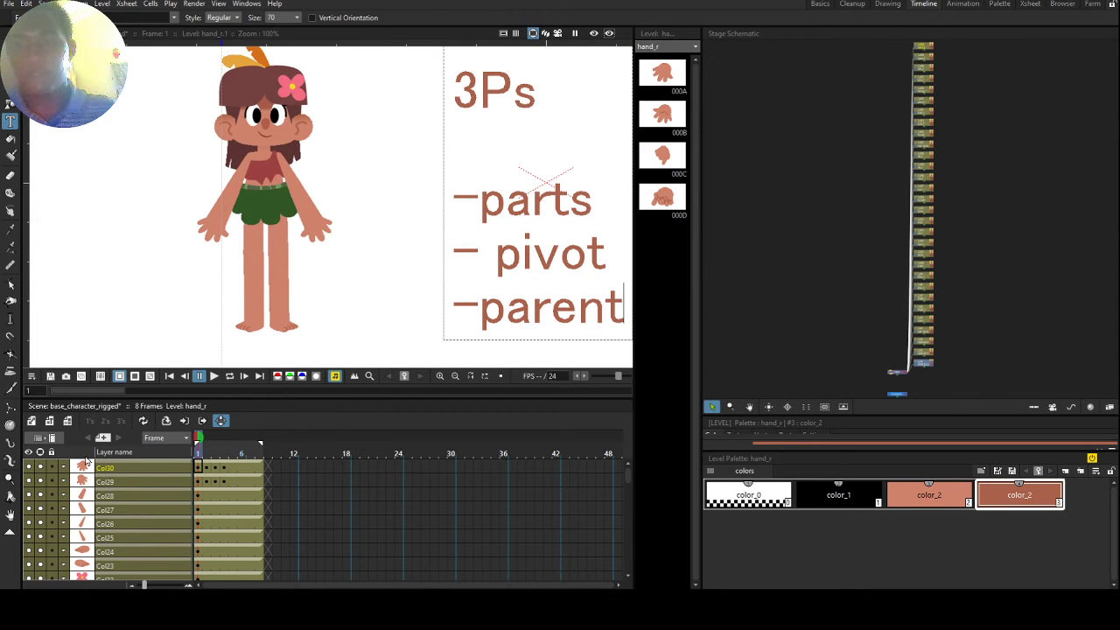
left_click(123, 494)
key("s")
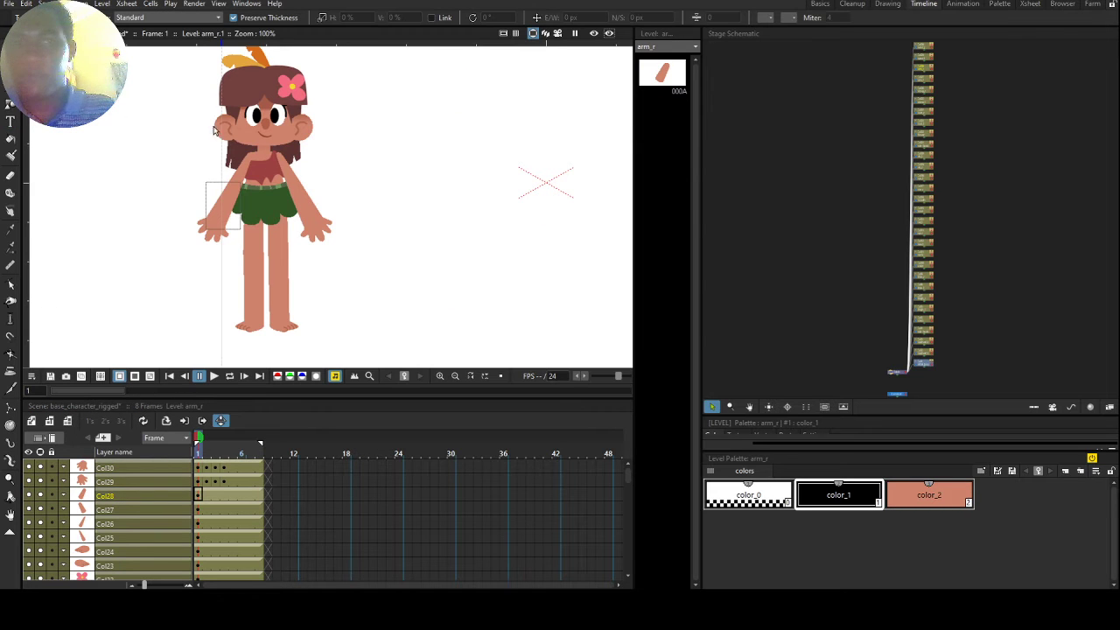
left_click(112, 538)
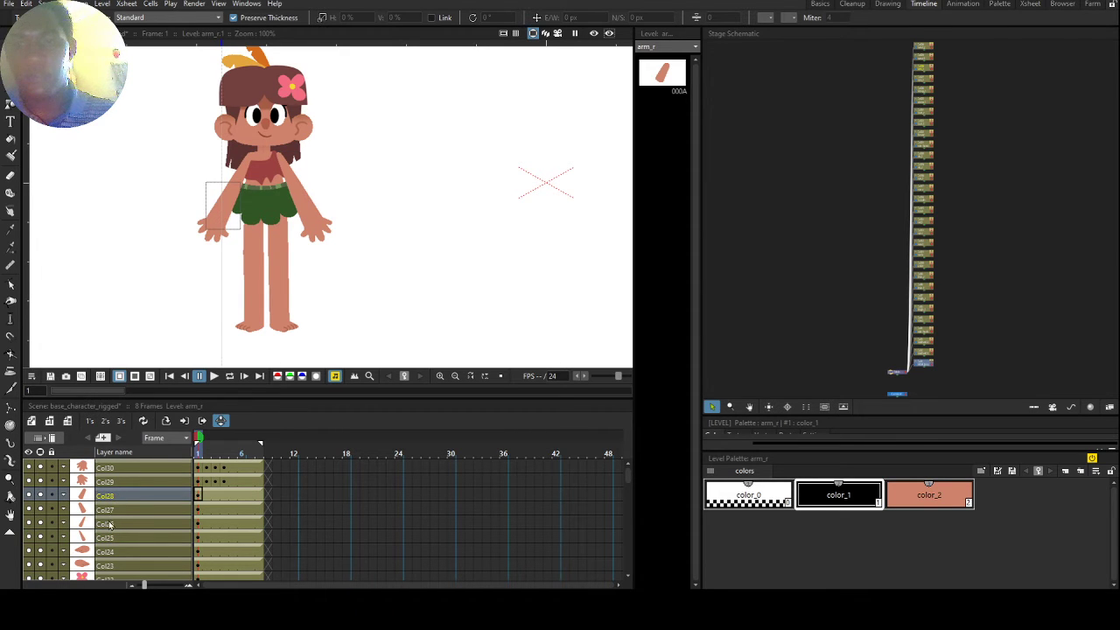
left_click(110, 523)
left_click(112, 472)
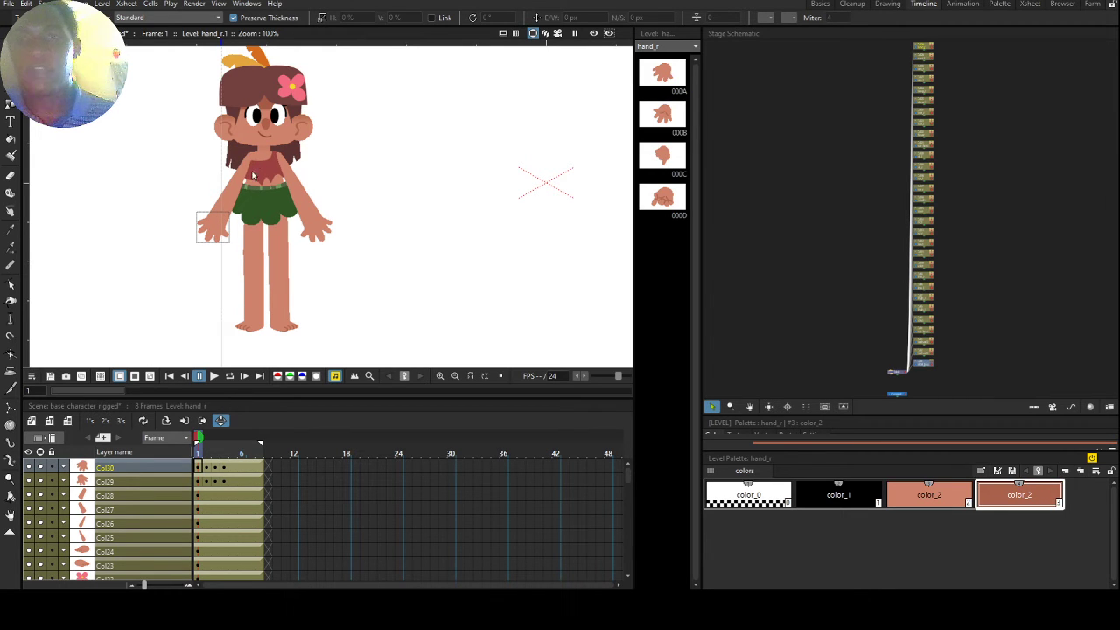
left_click_drag(292, 192, 251, 212)
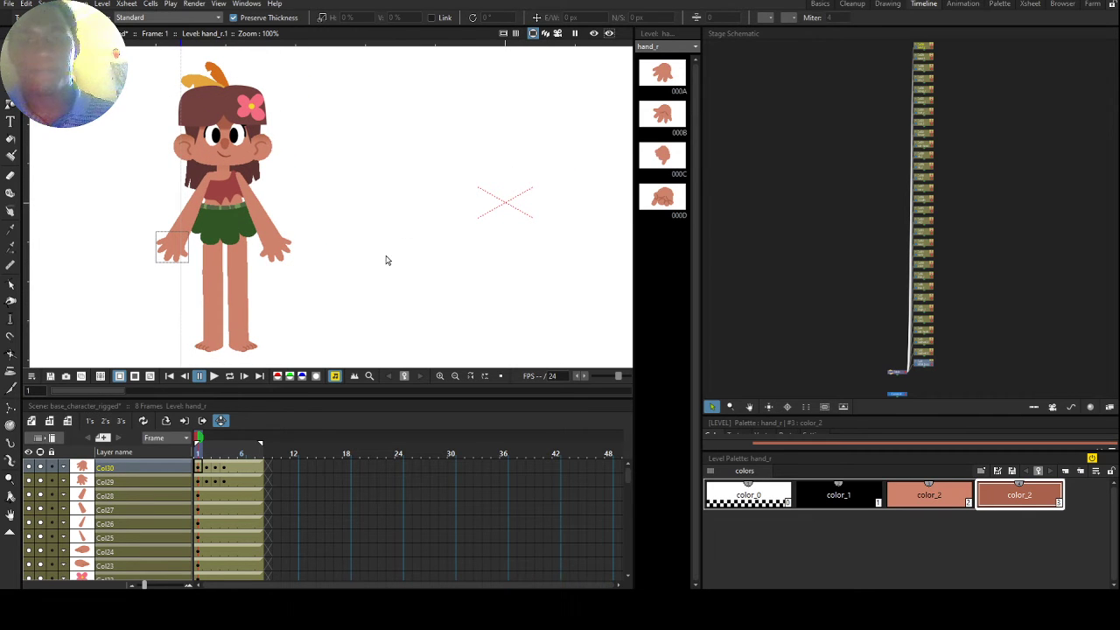
left_click_drag(448, 158, 397, 187)
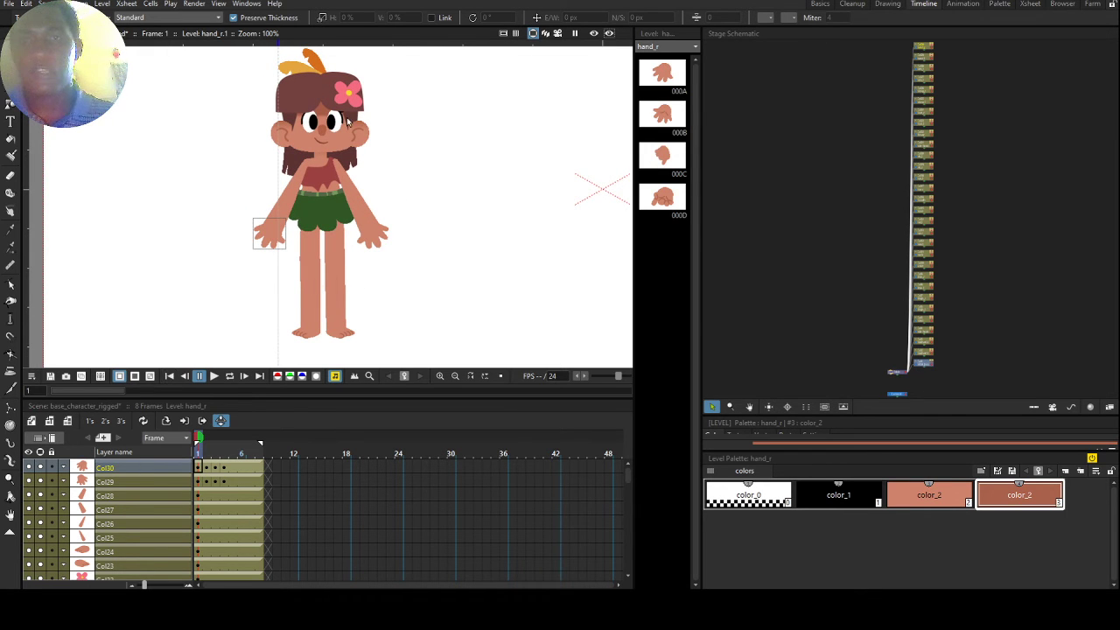
left_click_drag(353, 124, 347, 155)
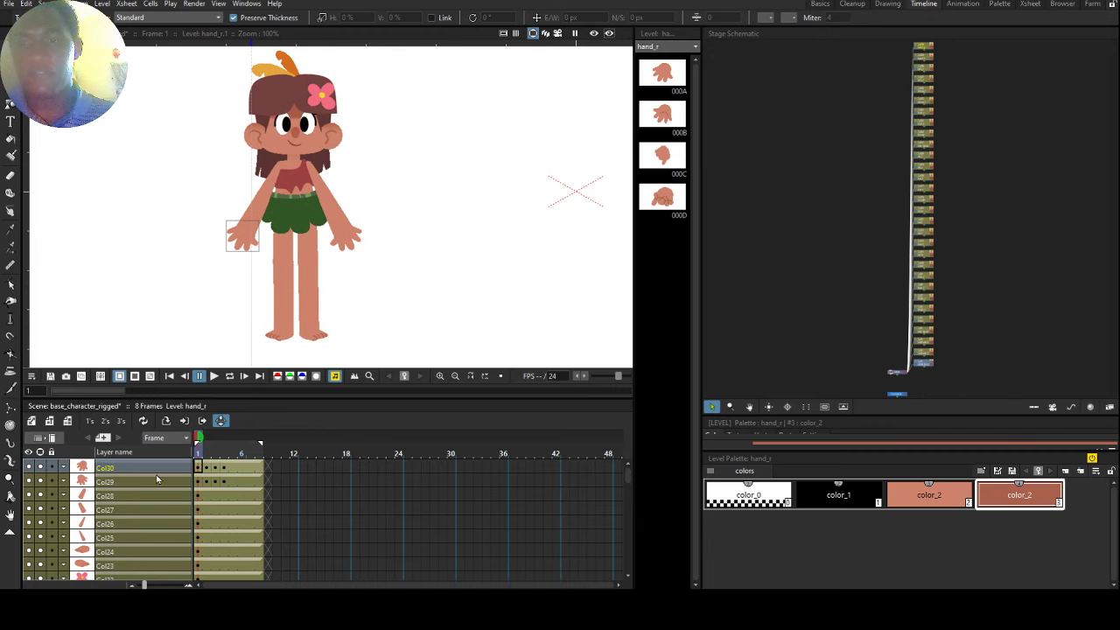
Show the tribal_boy reference layer Col1 again and examine its character poses next to the girl.
scroll(151, 476, "down", 5)
scroll(124, 525, "down", 4)
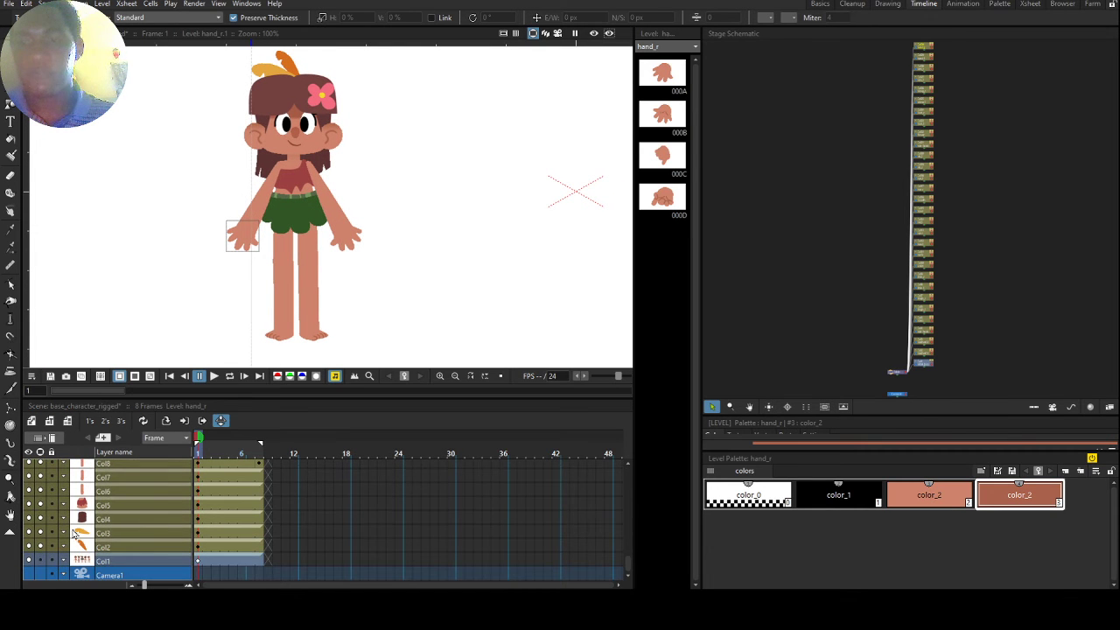
left_click(45, 565)
left_click_drag(475, 183, 296, 191)
left_click_drag(387, 198, 275, 184)
left_click_drag(301, 121, 376, 135)
left_click_drag(278, 138, 326, 146)
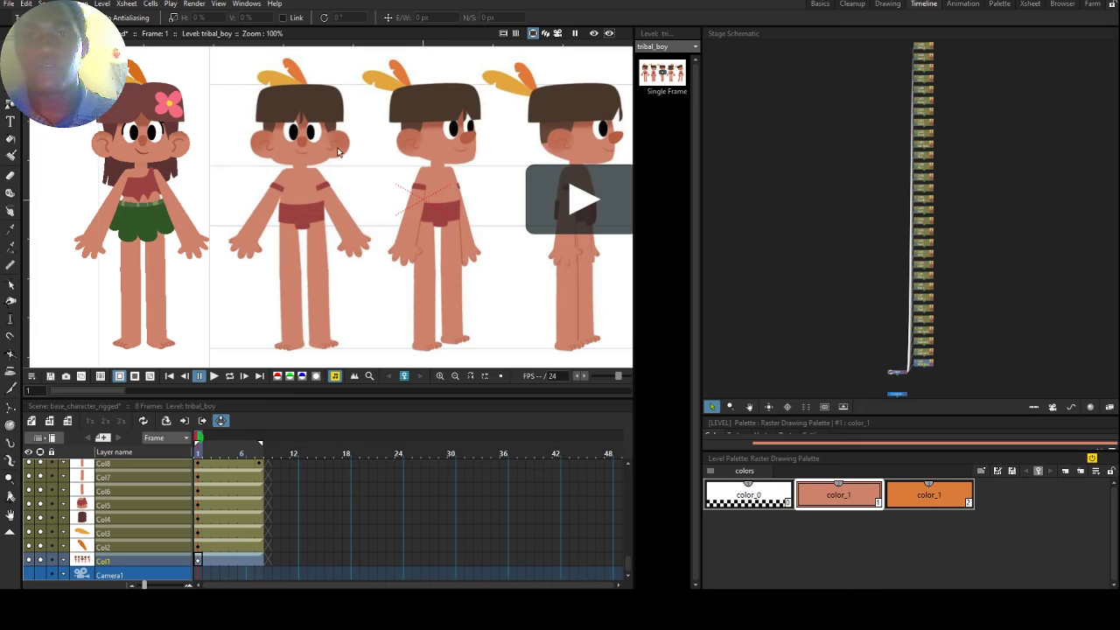
left_click_drag(313, 151, 333, 147)
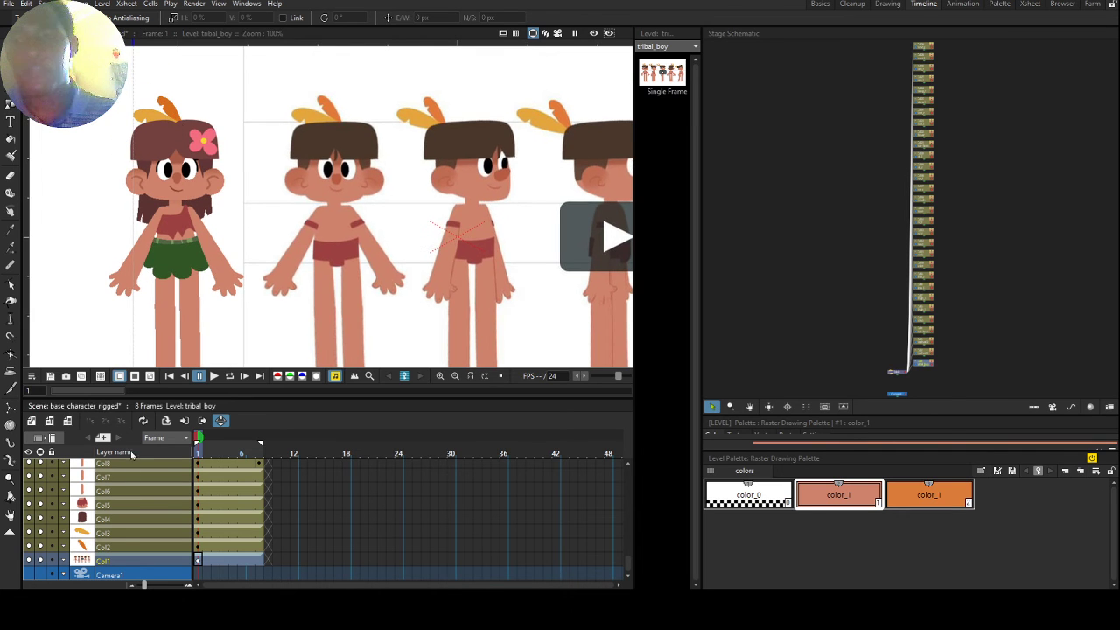
Compare the girl's yellow feather on layer Col3 with the reference feathers, and hide the reference layer Col1.
left_click(110, 537)
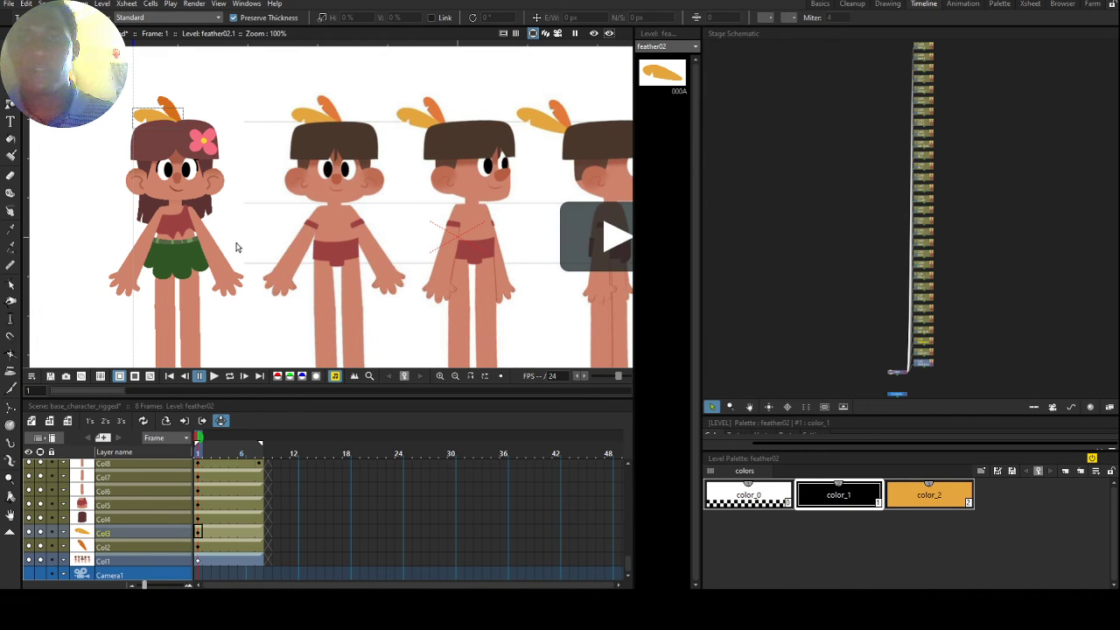
left_click_drag(220, 289, 223, 226)
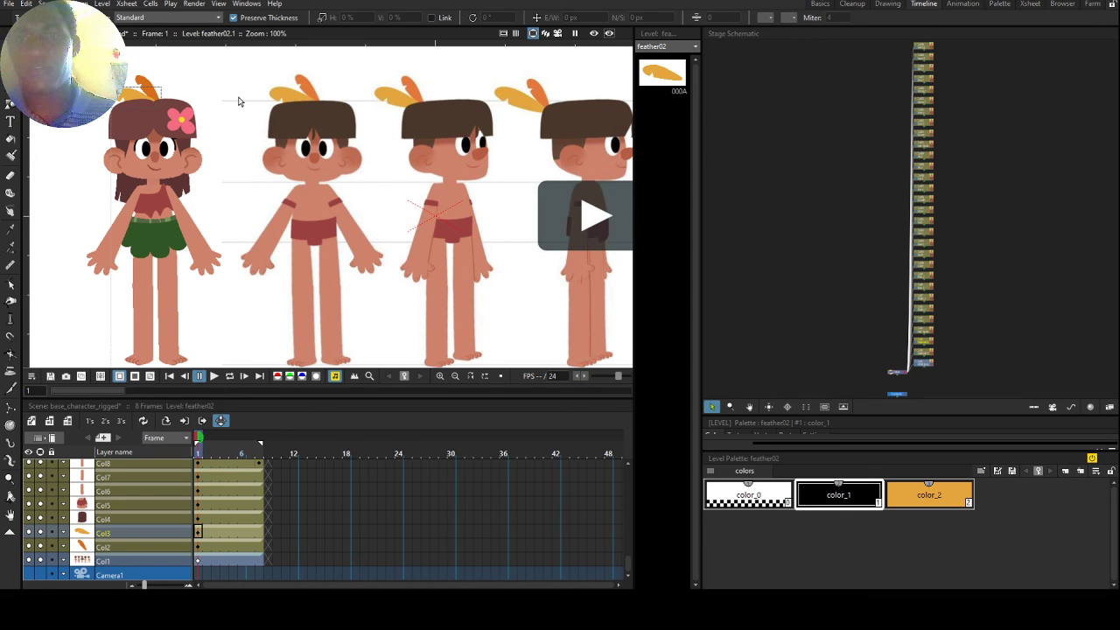
left_click_drag(226, 200, 321, 207)
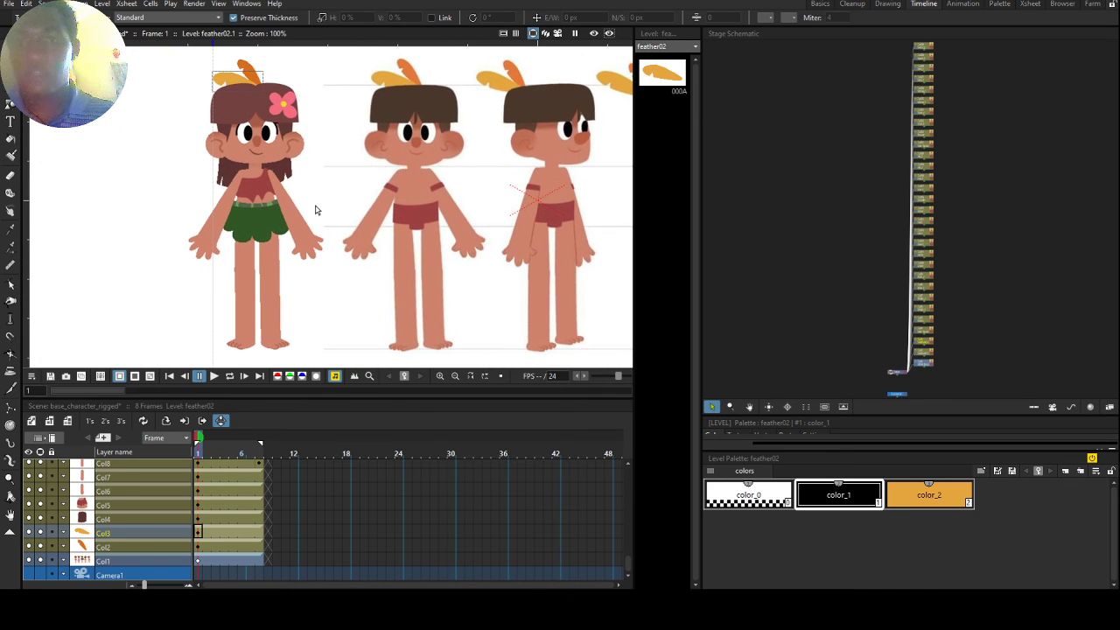
left_click(40, 562)
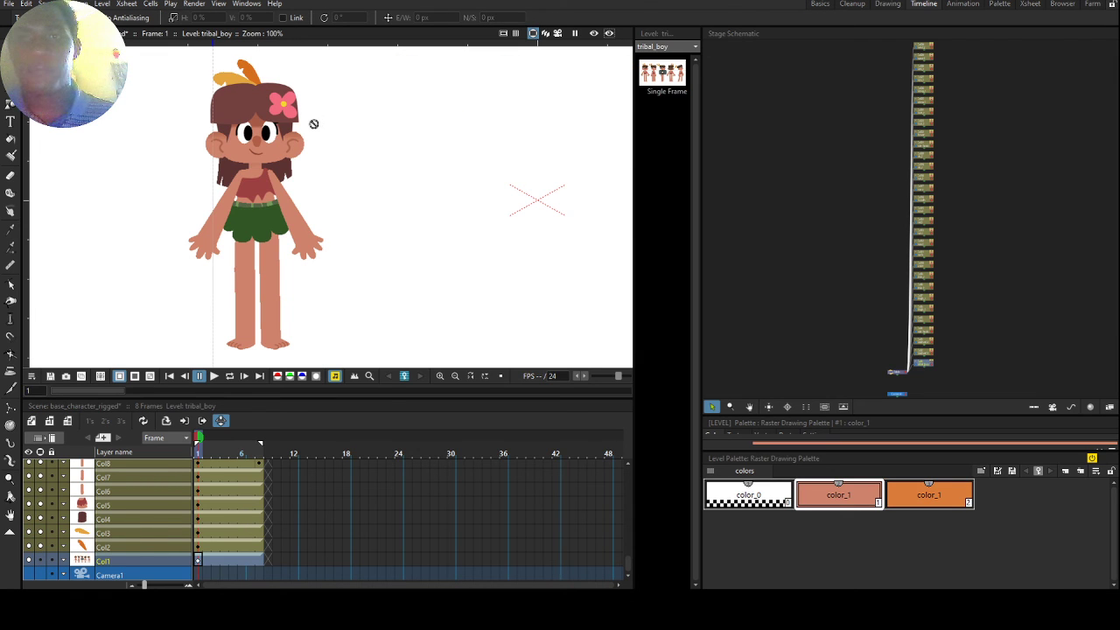